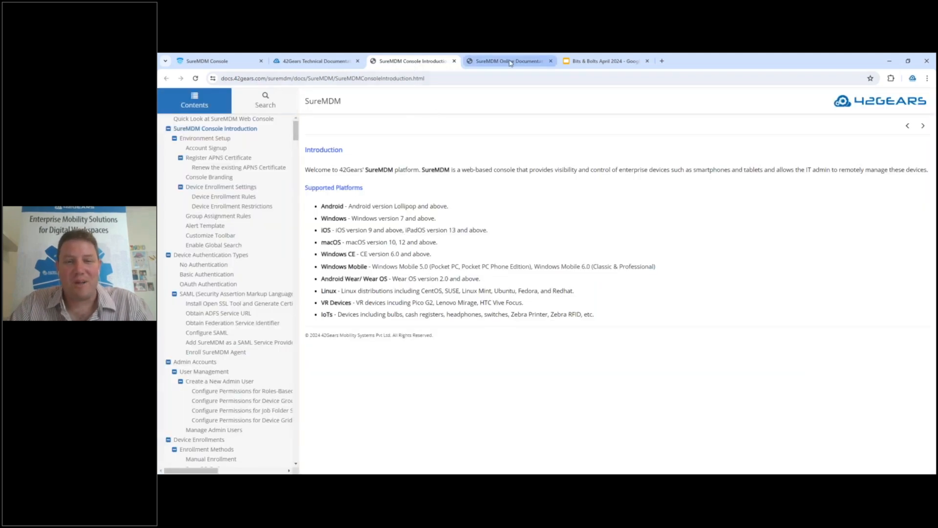
# Search the SureMDM Online Documentation site for "group"
pyautogui.click(511, 62)
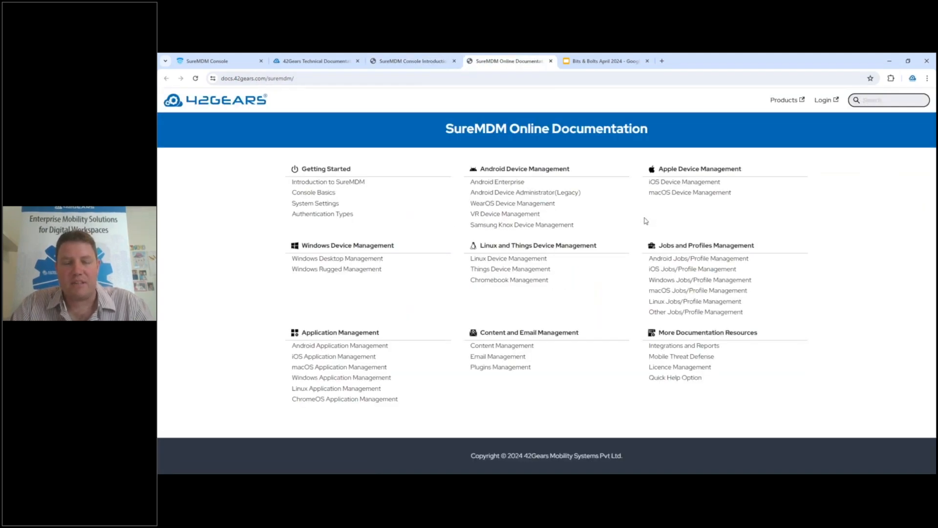
pyautogui.write('group')
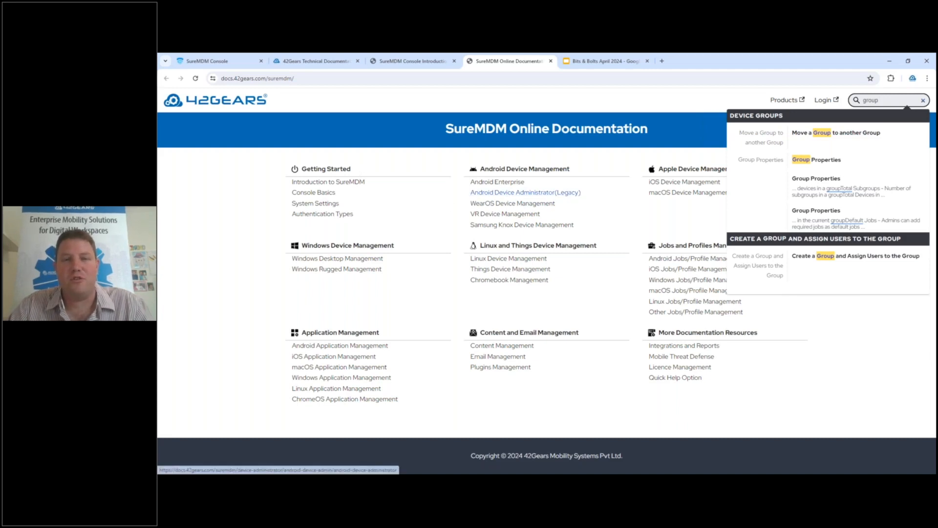
# Switch to the SureMDM Console and open the properties of the Home group
pyautogui.click(224, 61)
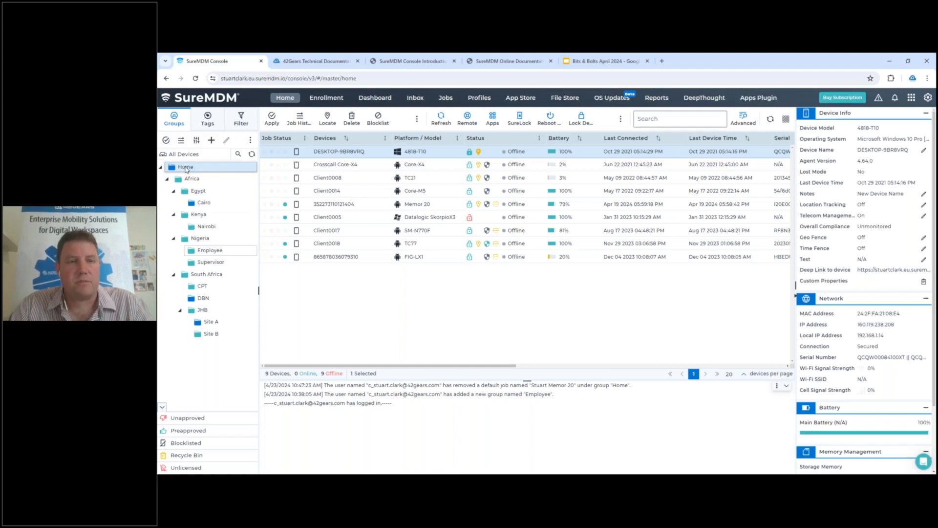
pyautogui.rightClick(186, 169)
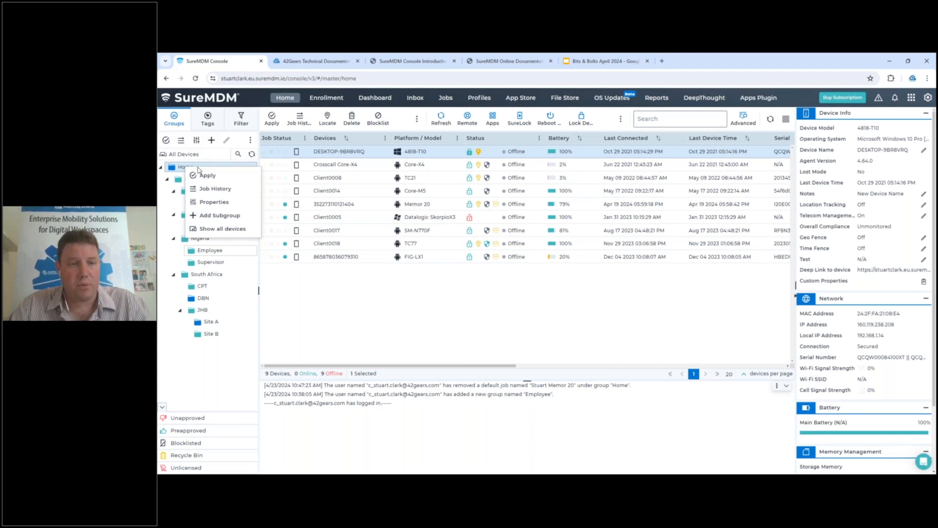
pyautogui.click(224, 199)
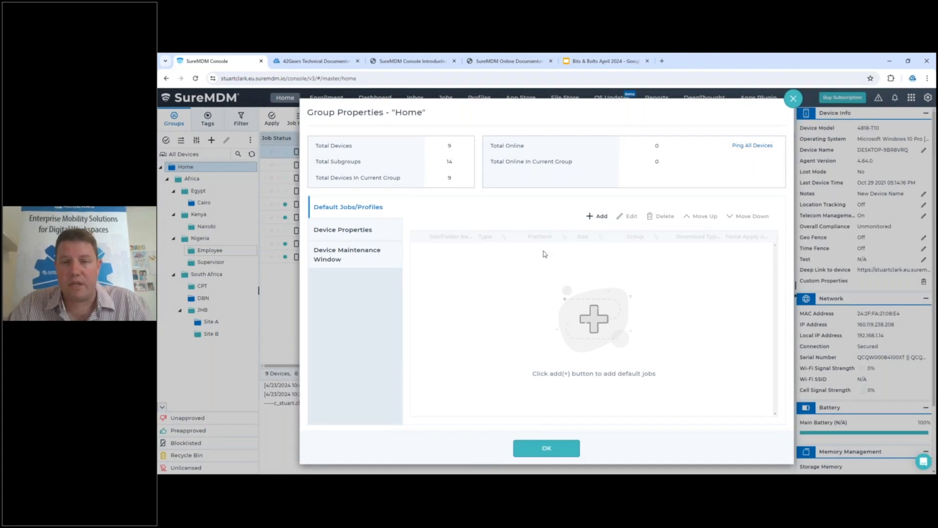
# Start adding the Test Export default job, browse the device models available as filters, and set the model filter to Any
pyautogui.click(600, 218)
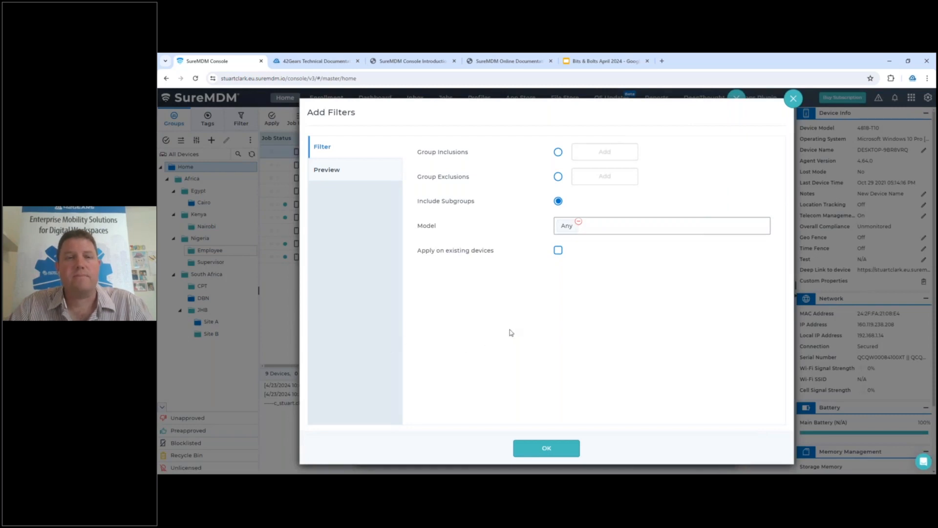
pyautogui.click(579, 223)
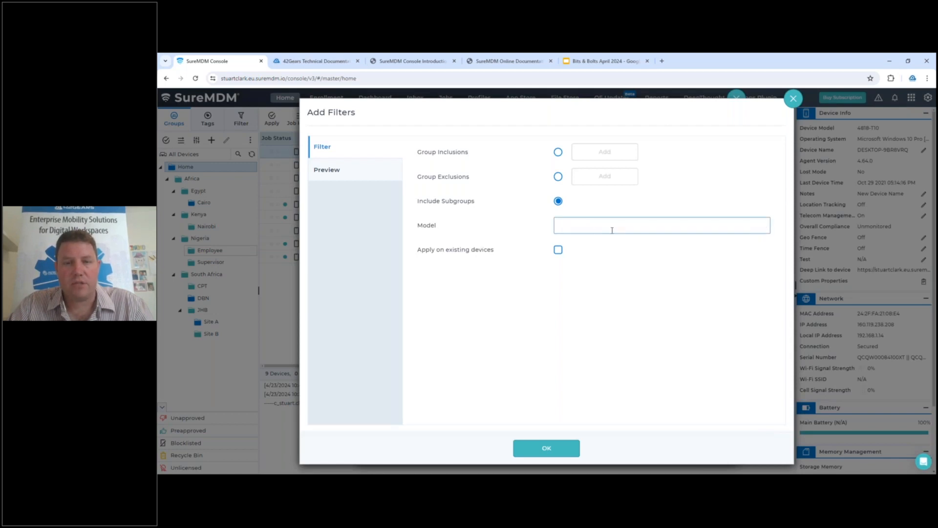
pyautogui.click(612, 226)
pyautogui.scroll(-2, 604, 248)
pyautogui.scroll(2, 597, 264)
pyautogui.scroll(-2, 597, 259)
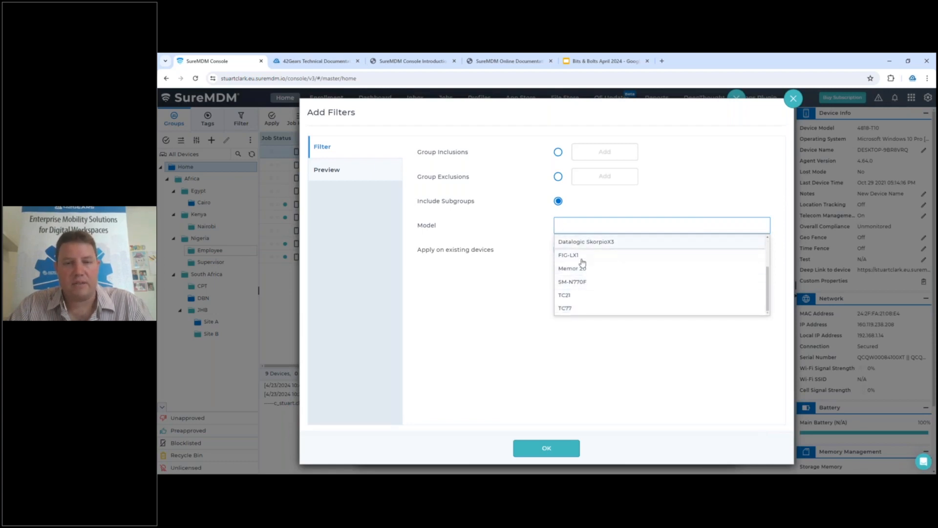
pyautogui.scroll(3, 583, 295)
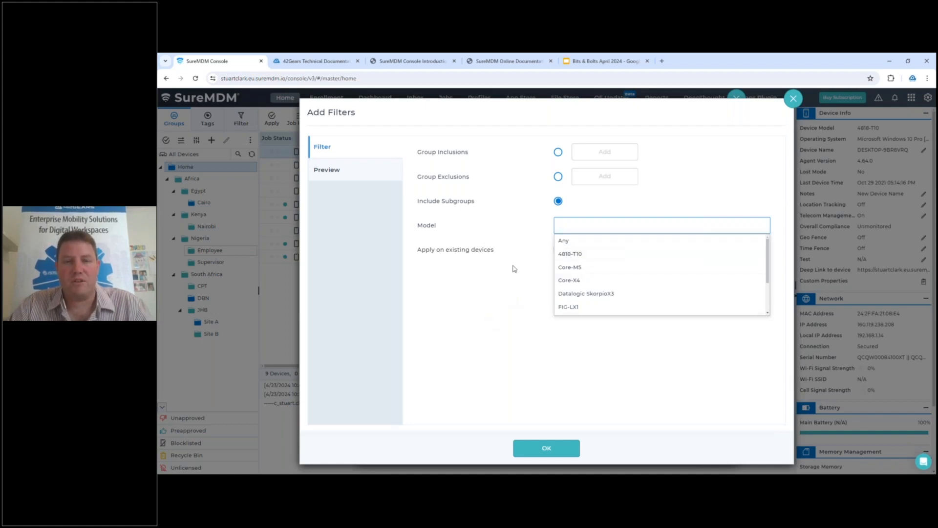
pyautogui.click(564, 241)
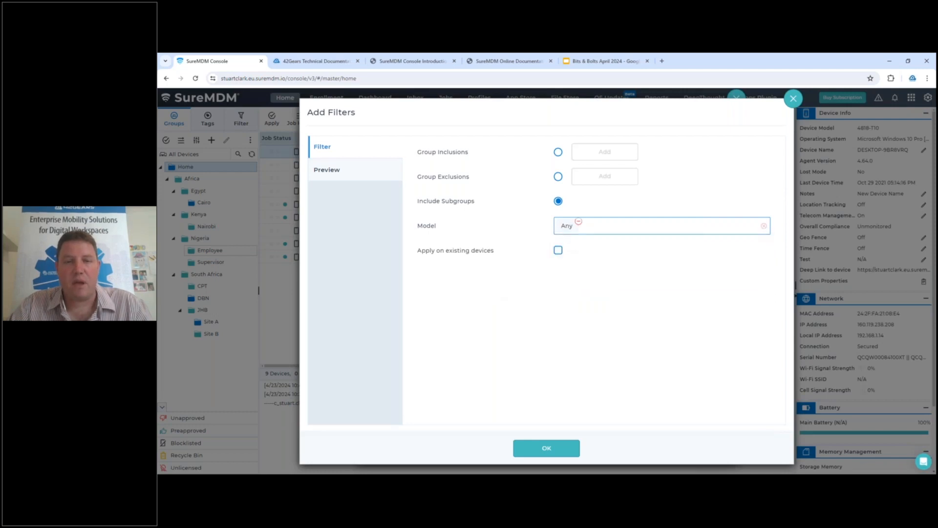
# Use group inclusions to add Home/Africa/South Africa to the job's filter and confirm the default job
pyautogui.click(558, 152)
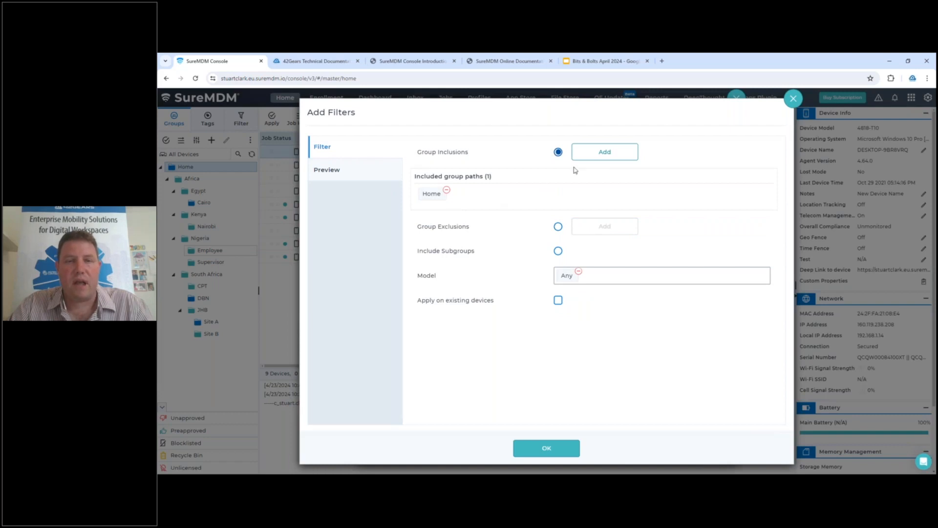
pyautogui.click(606, 159)
pyautogui.click(425, 158)
pyautogui.click(430, 171)
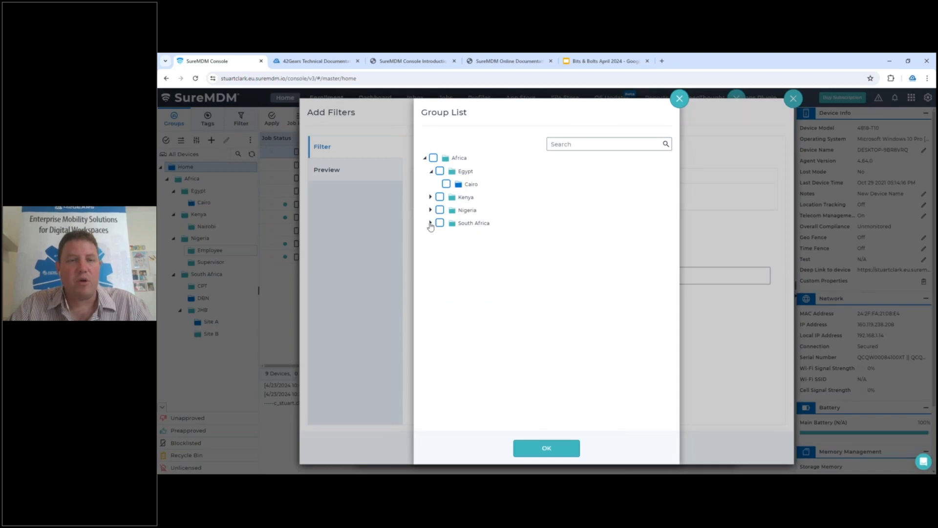
pyautogui.click(430, 223)
pyautogui.click(440, 223)
pyautogui.click(547, 450)
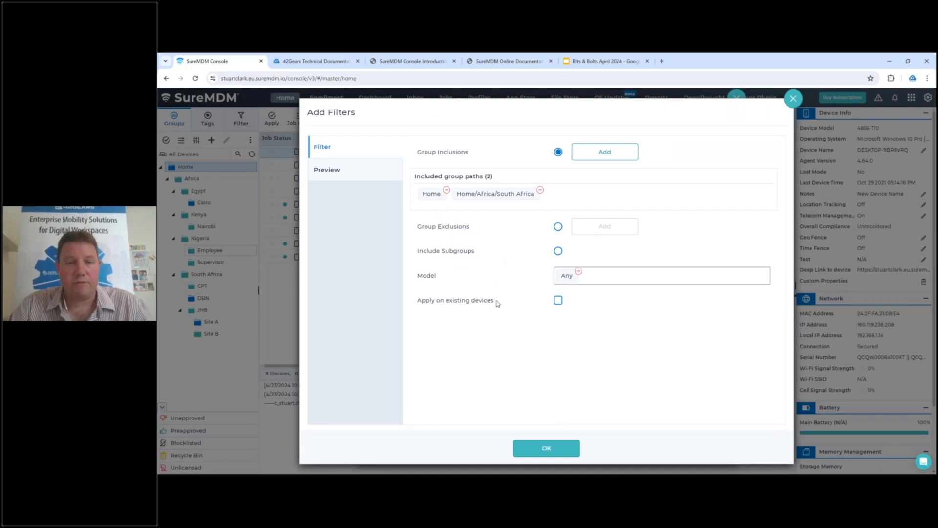
pyautogui.click(543, 449)
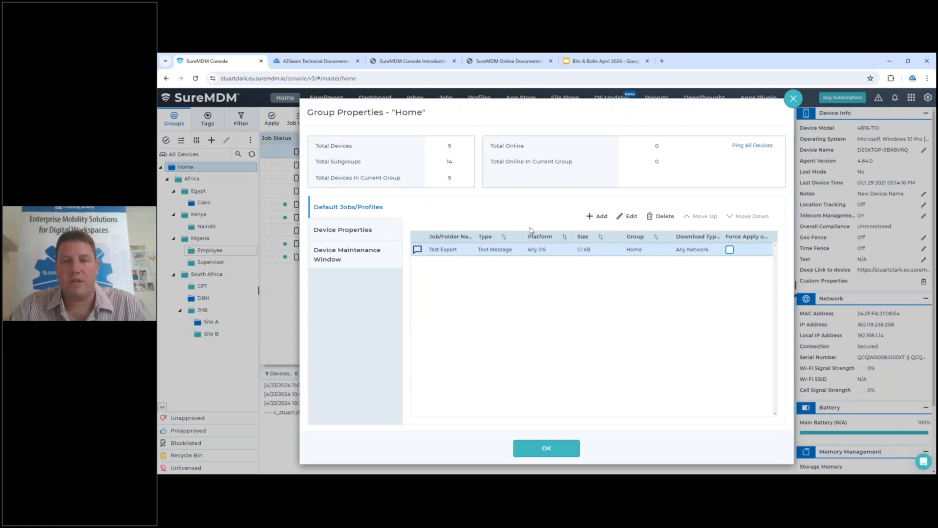
# Delete the Test Export default job from the Home group and close the group properties
pyautogui.click(663, 218)
pyautogui.click(594, 316)
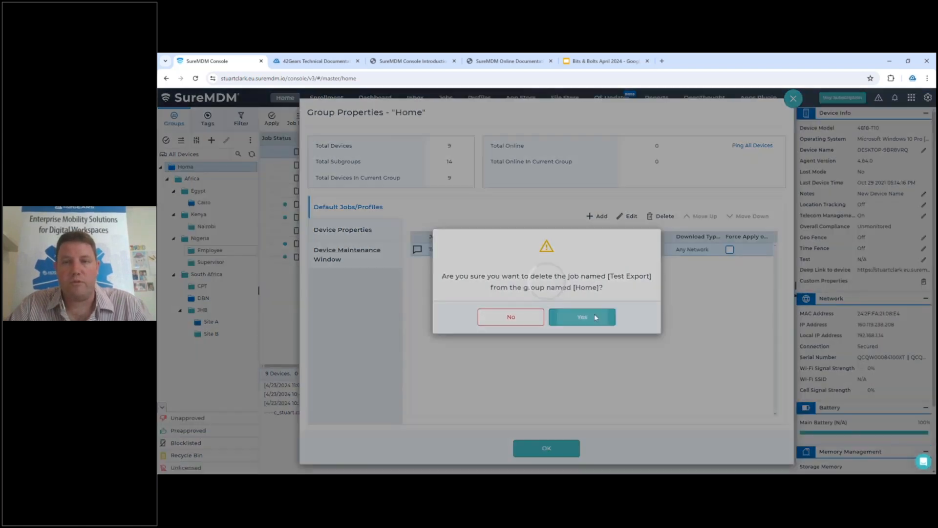
pyautogui.click(792, 100)
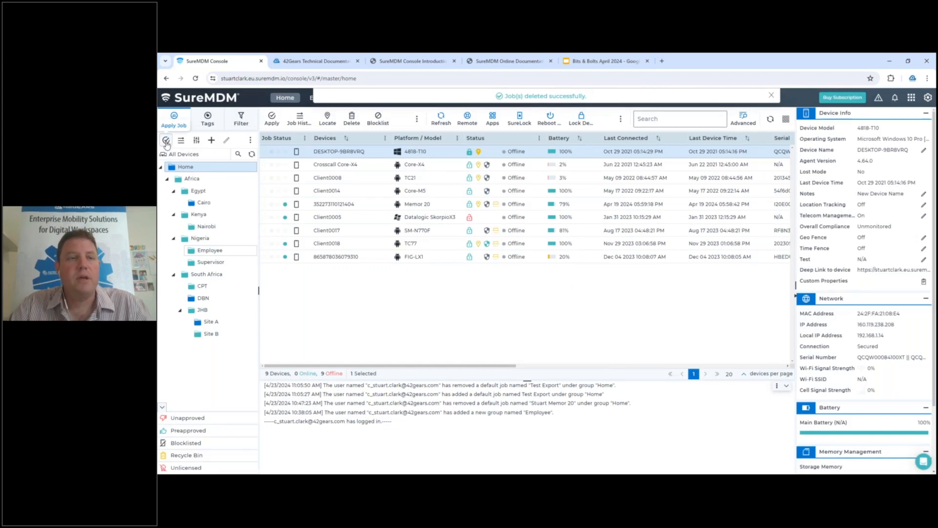
# Inspect the filter options for applying the Test Export job to the Home group, and cancel without applying it
pyautogui.click(166, 141)
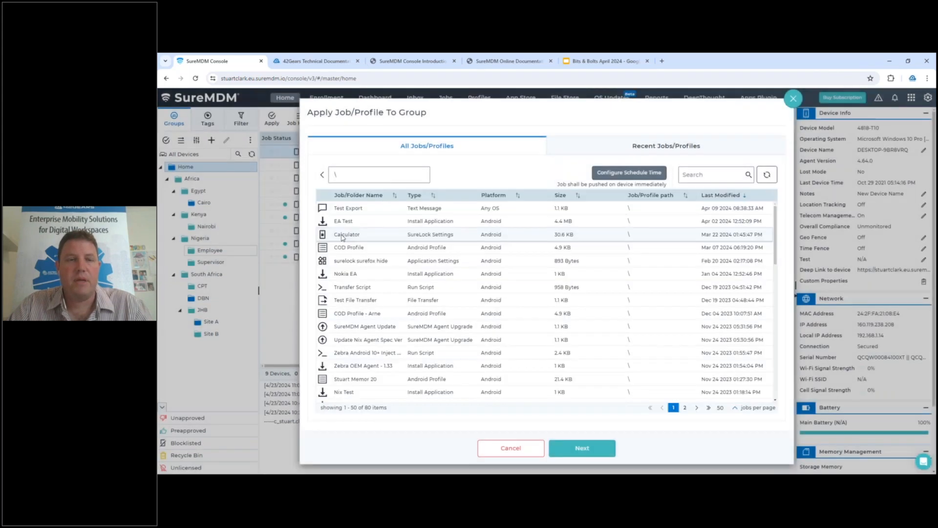
pyautogui.click(565, 446)
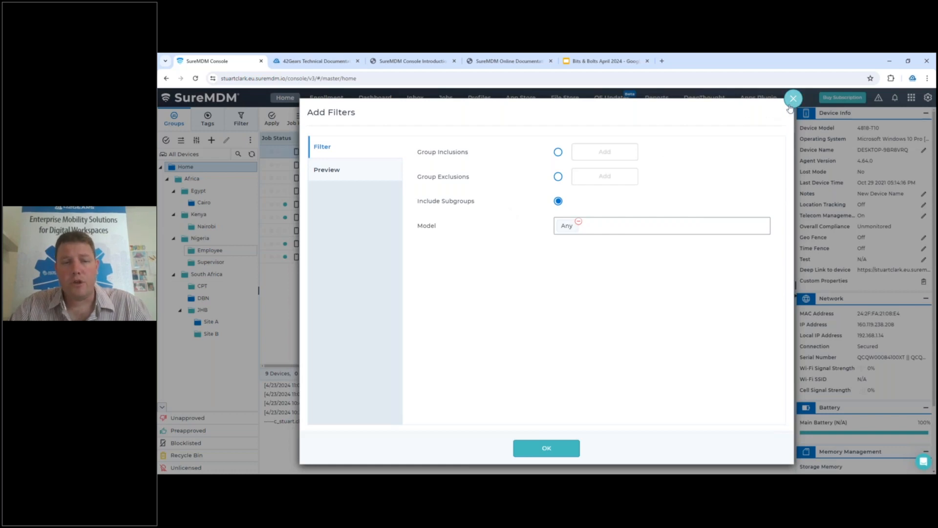
pyautogui.click(790, 107)
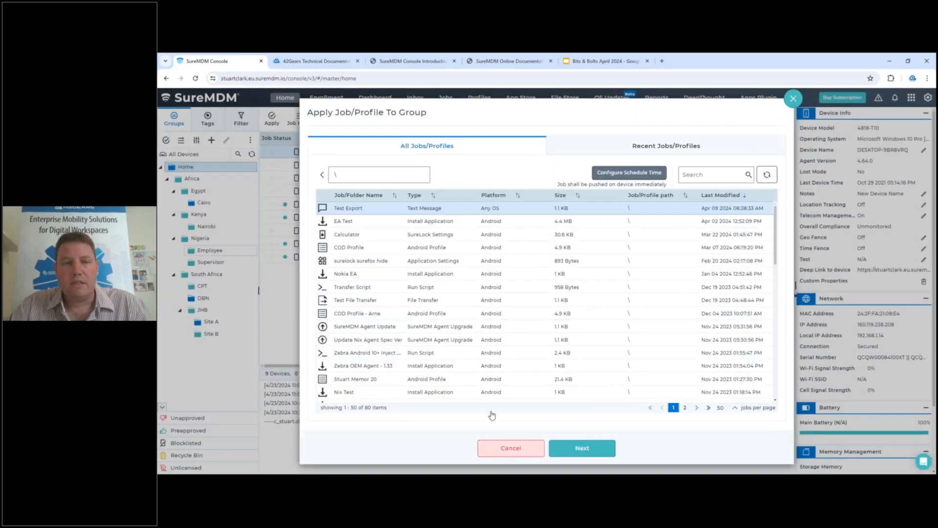
pyautogui.click(504, 448)
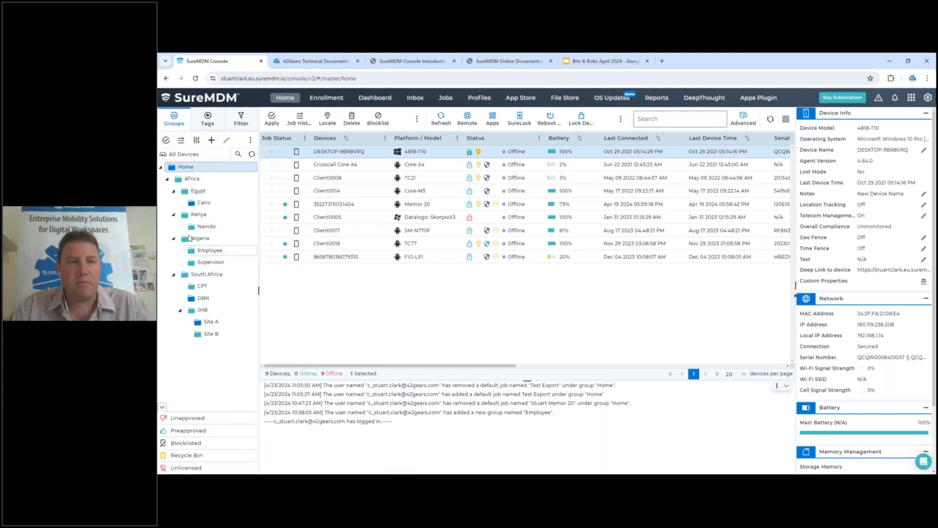
# Try out a daily device maintenance window from 17:00 to 06:00 for the Home group, closing the properties without saving
pyautogui.rightClick(185, 168)
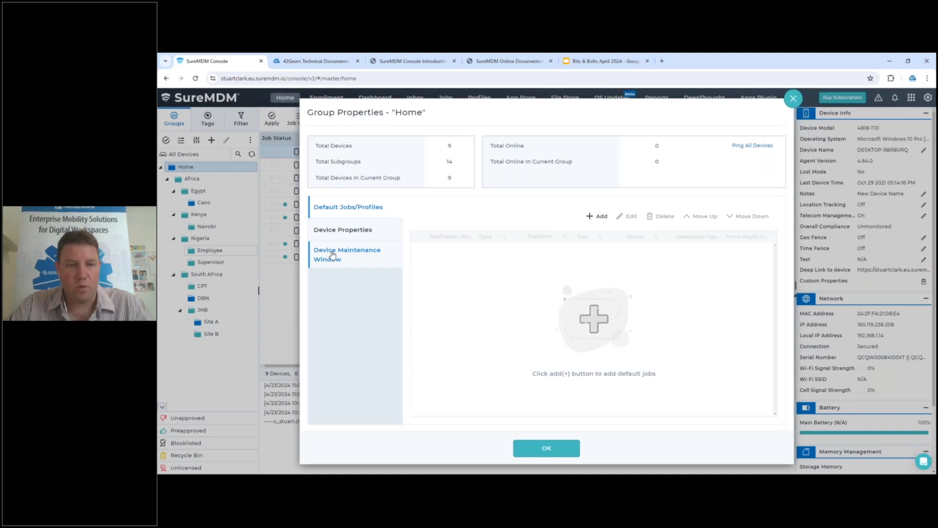
pyautogui.click(332, 253)
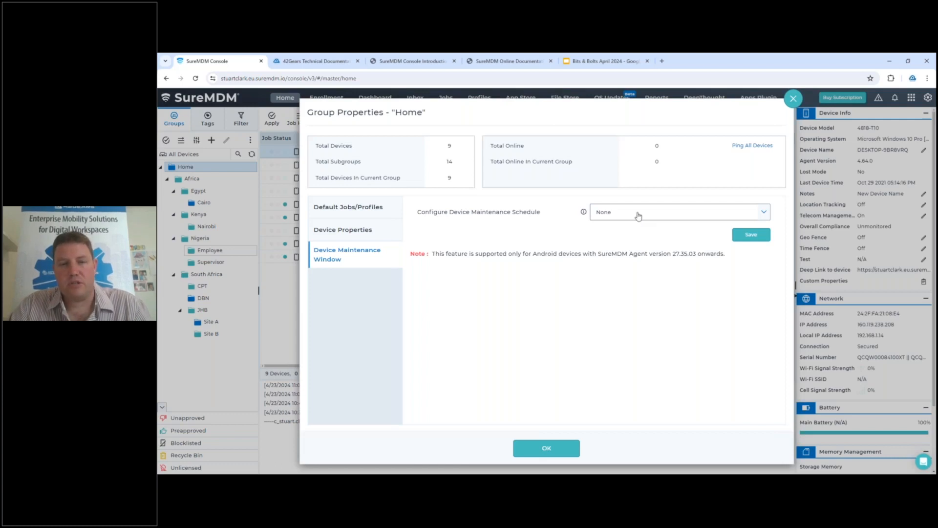
pyautogui.click(636, 215)
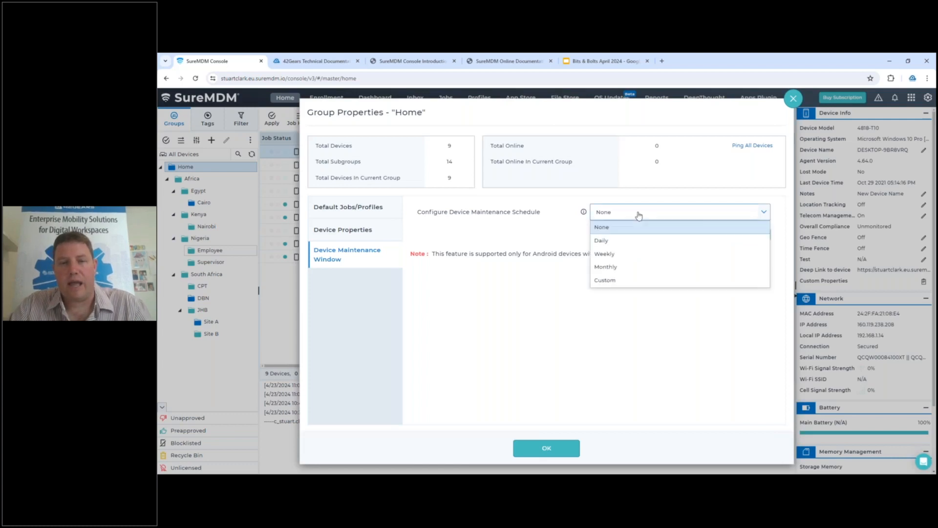
pyautogui.click(622, 243)
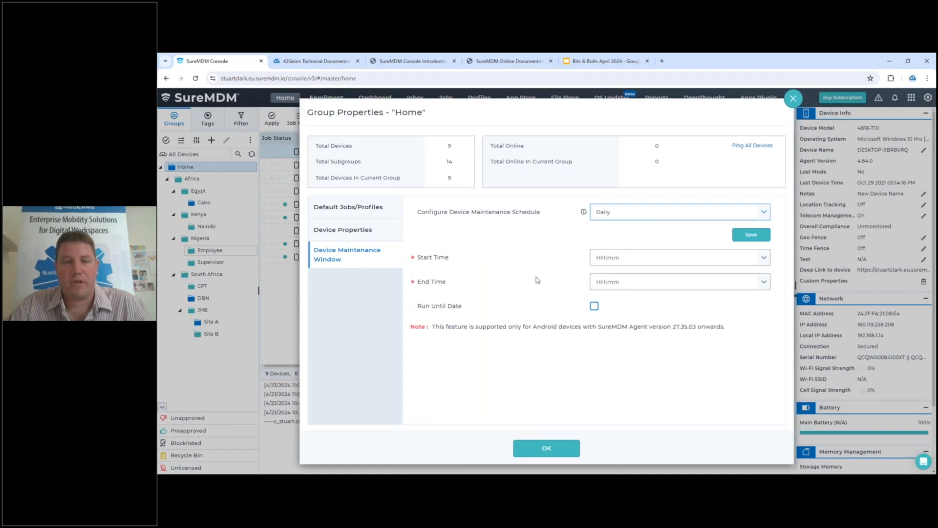
pyautogui.click(604, 258)
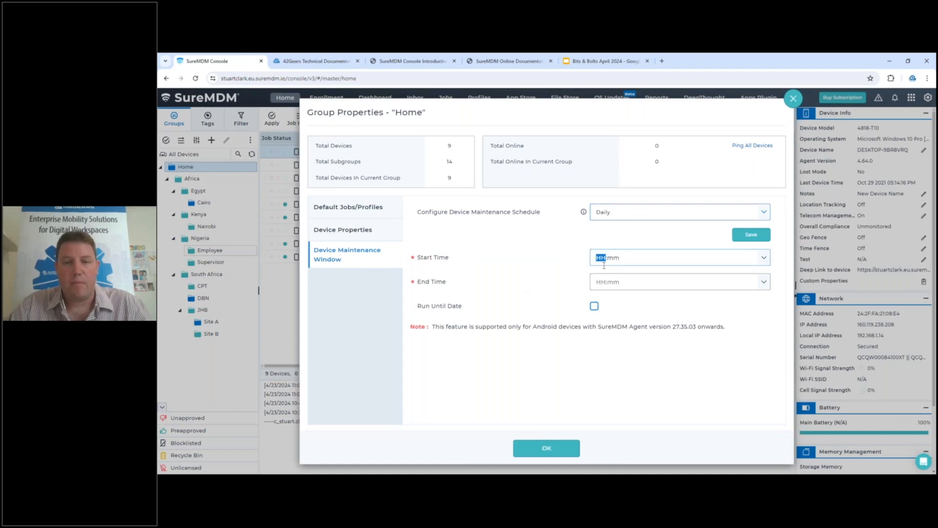
pyautogui.write('17:00')
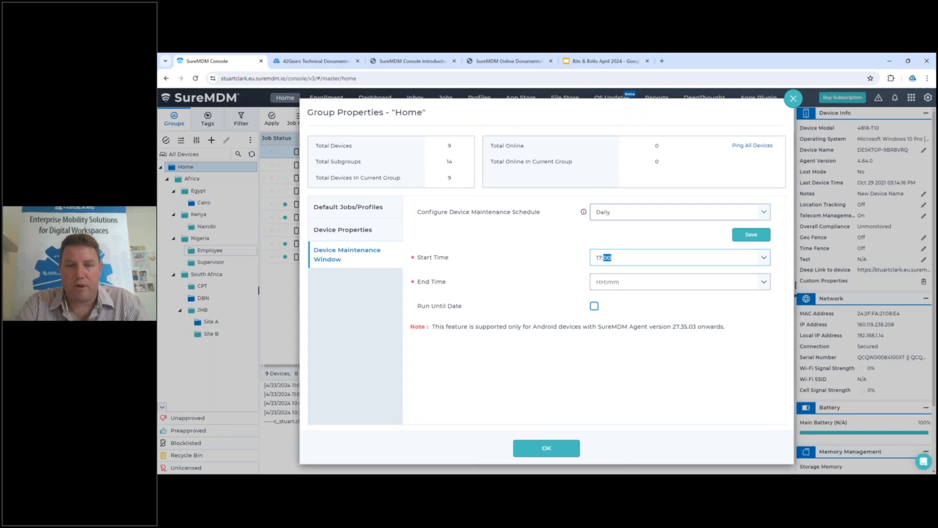
pyautogui.click(606, 282)
pyautogui.write('0600')
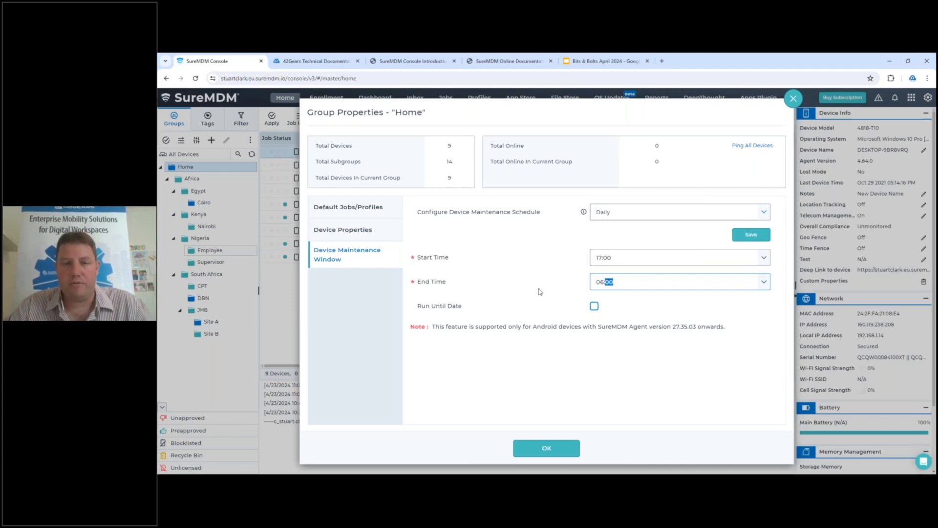
pyautogui.click(794, 101)
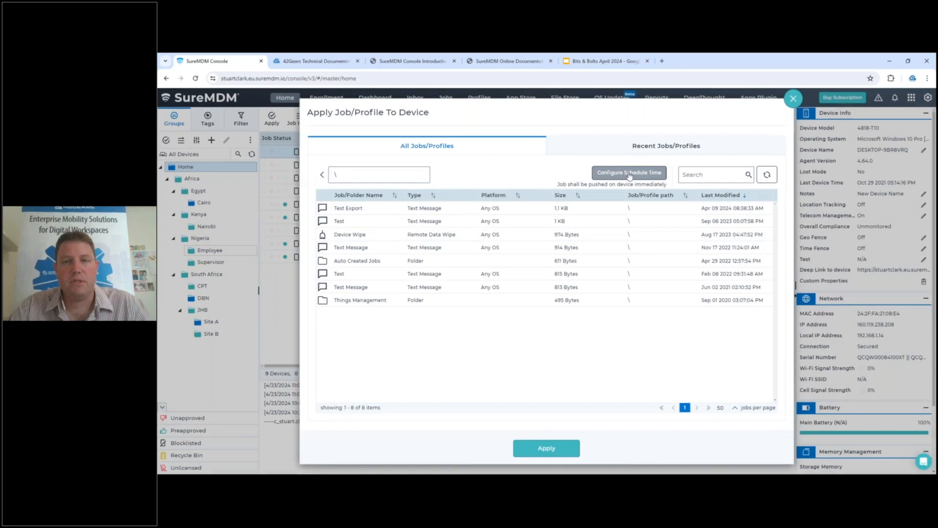
# Try the Schedule Within Maintenance Window (Only Android) option for pushing a job to a device, closing without applying it
pyautogui.click(630, 175)
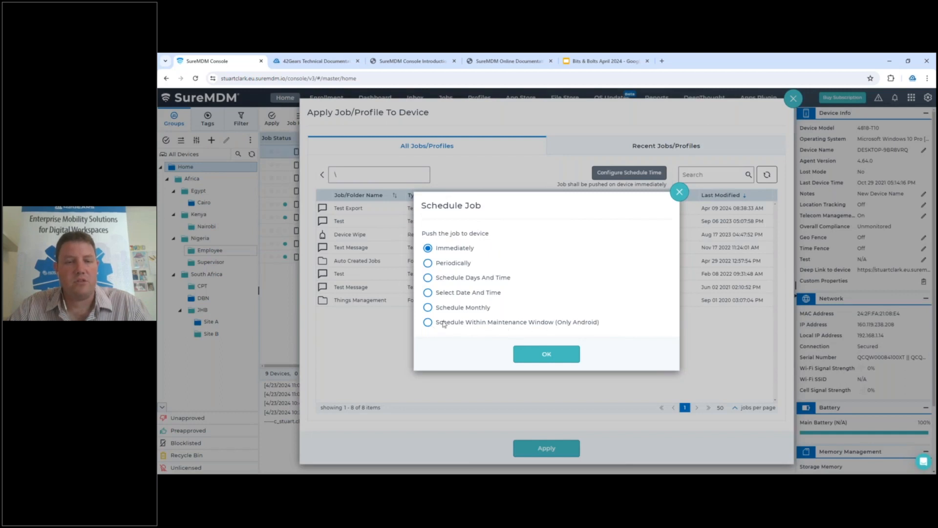
pyautogui.click(429, 324)
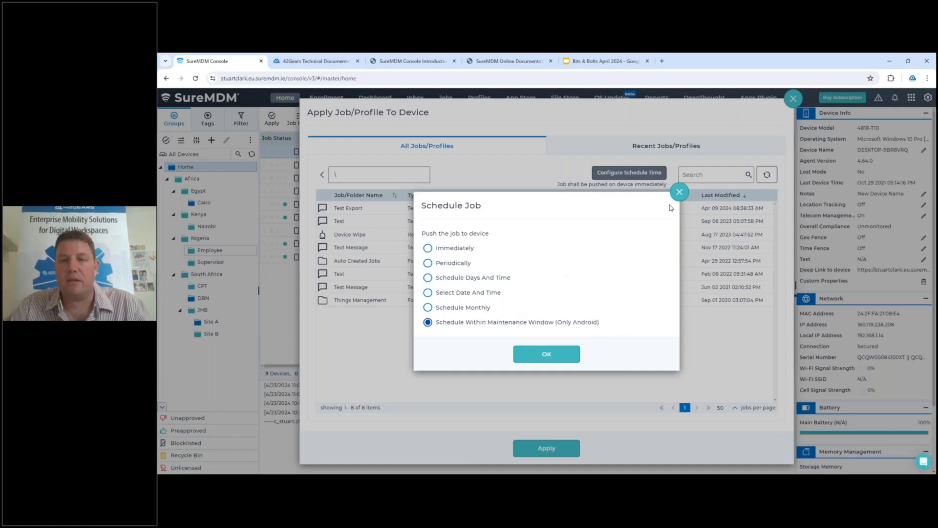
pyautogui.click(679, 192)
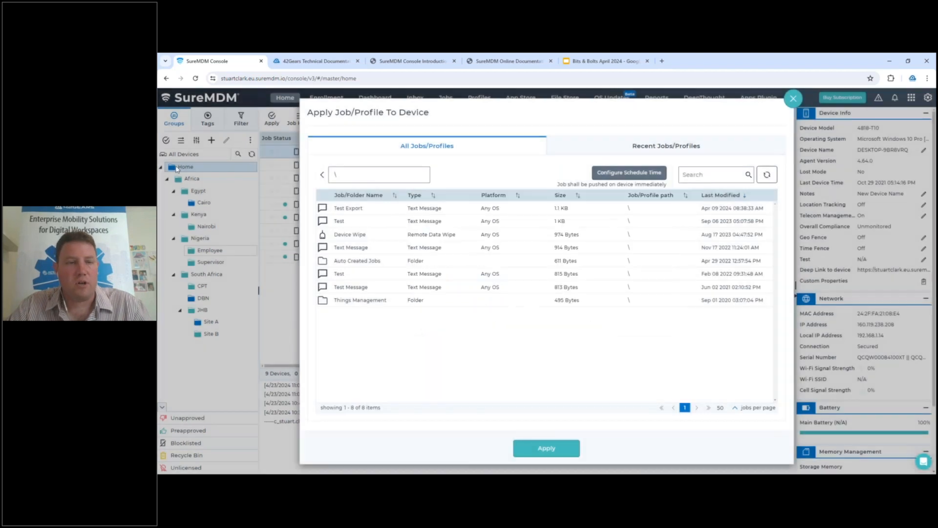
pyautogui.click(792, 99)
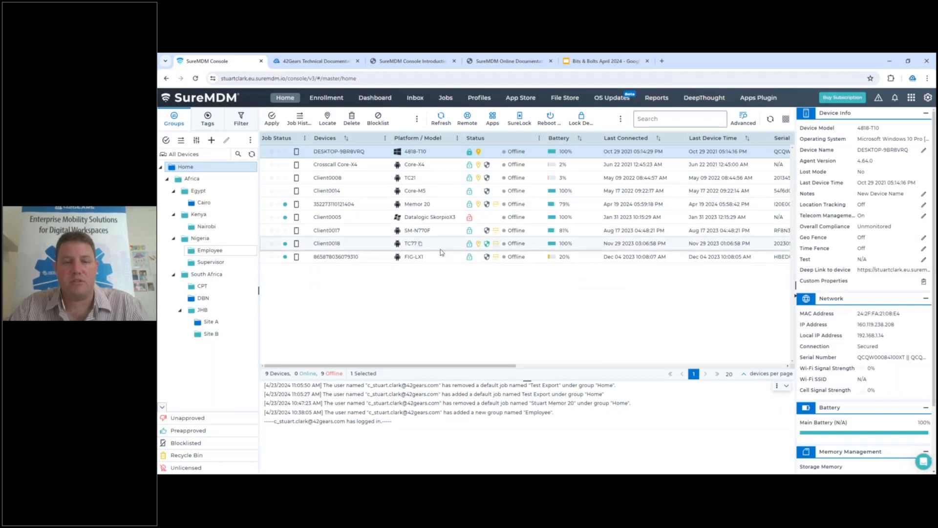
# Look over the jobs that can be applied to the Home group, close the list and open the group's properties
pyautogui.click(166, 140)
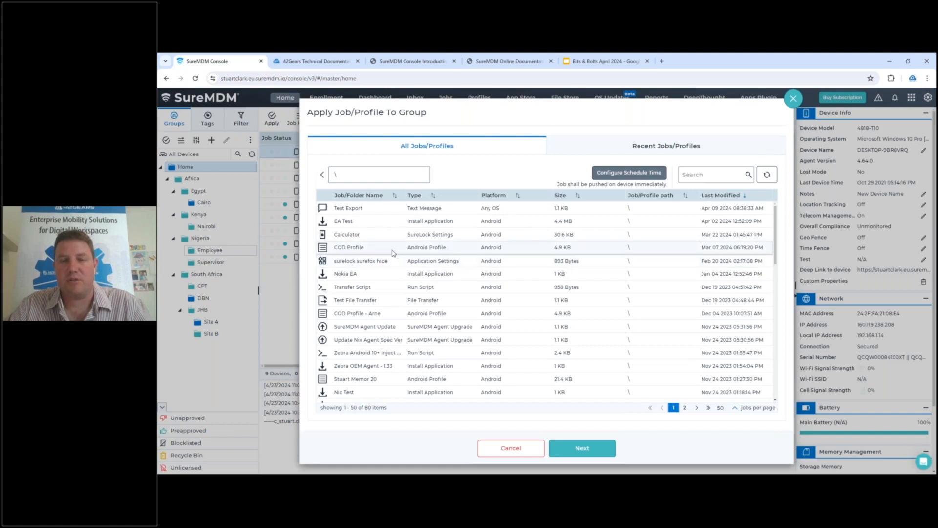
pyautogui.click(794, 99)
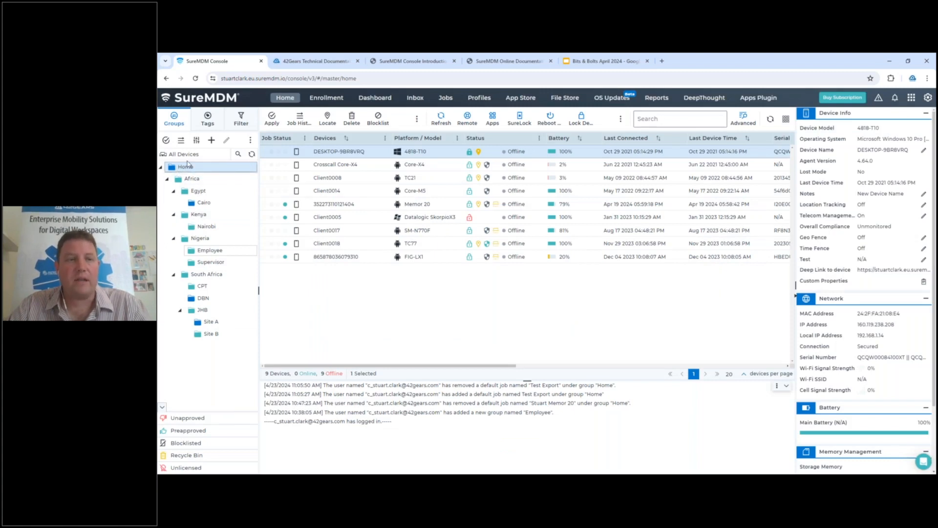
pyautogui.click(197, 141)
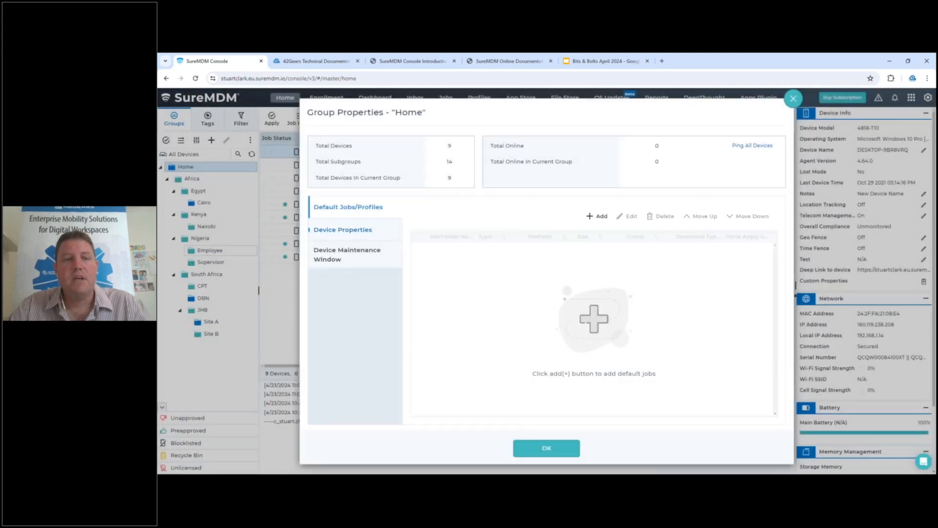
# Review the filter options for adding Test Export as a default job of the Home group, closing the properties without adding it
pyautogui.click(596, 218)
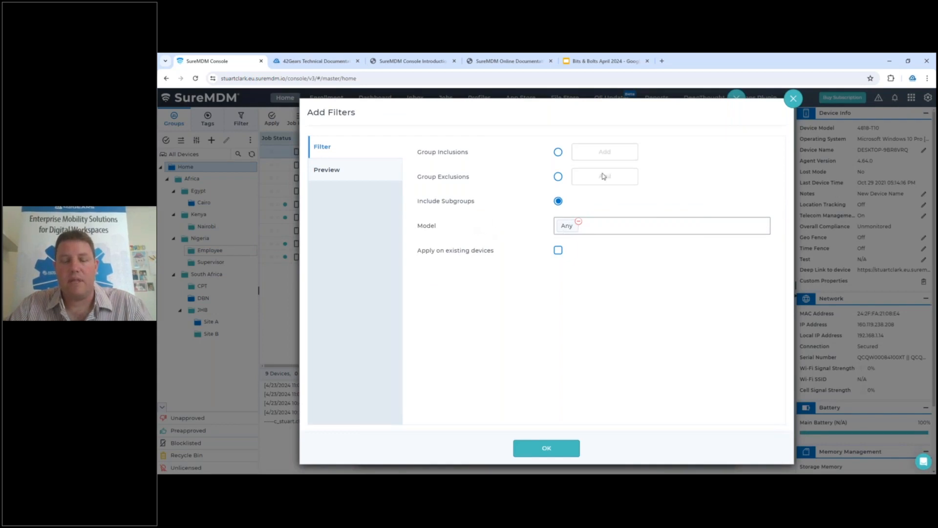
pyautogui.click(793, 101)
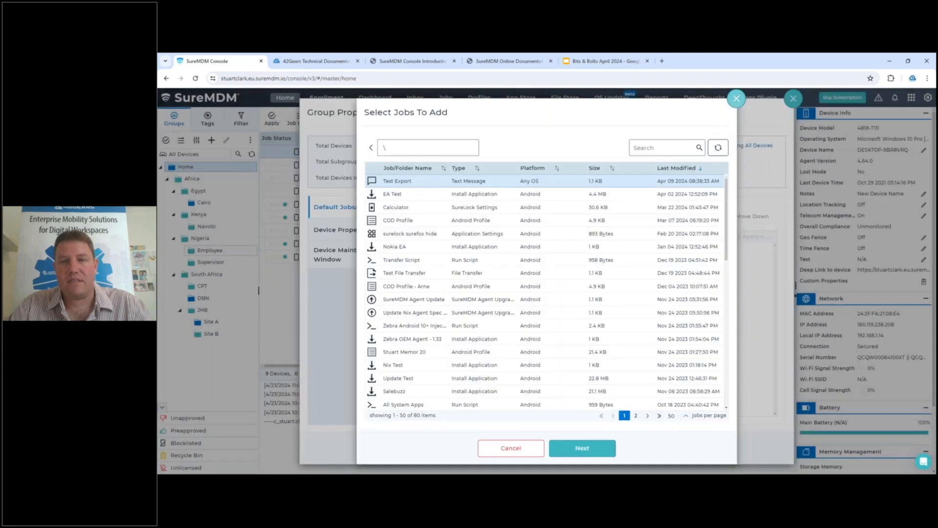
pyautogui.click(737, 99)
pyautogui.click(793, 98)
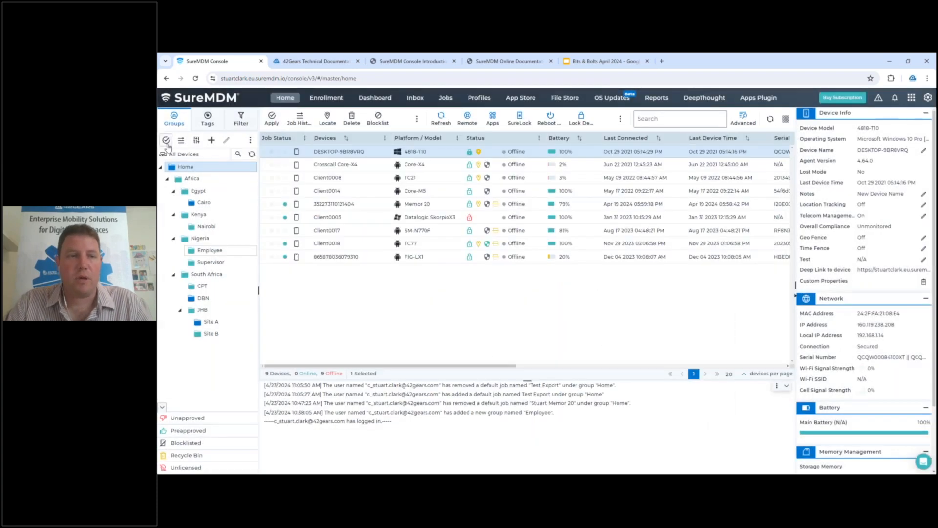
# Review the group and model filters for applying the Test Export job to the Home group, closing without applying it
pyautogui.click(166, 142)
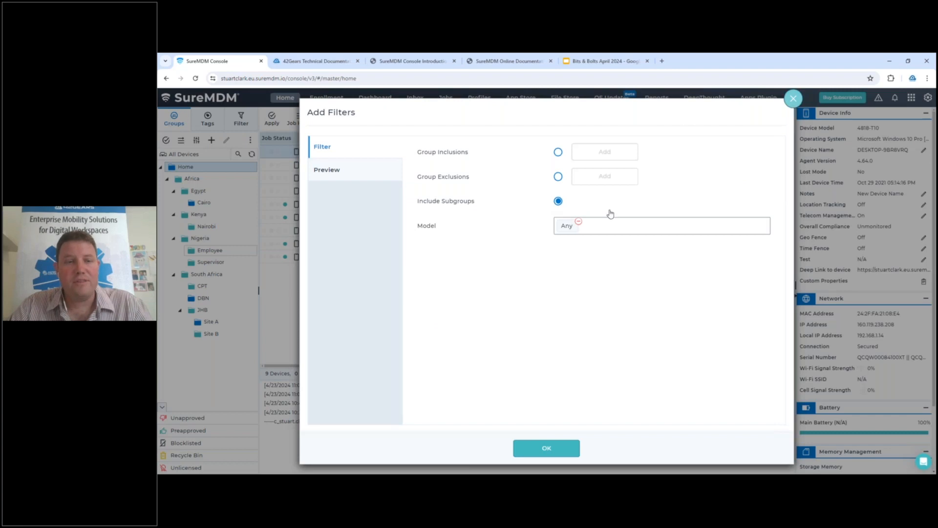
pyautogui.click(794, 99)
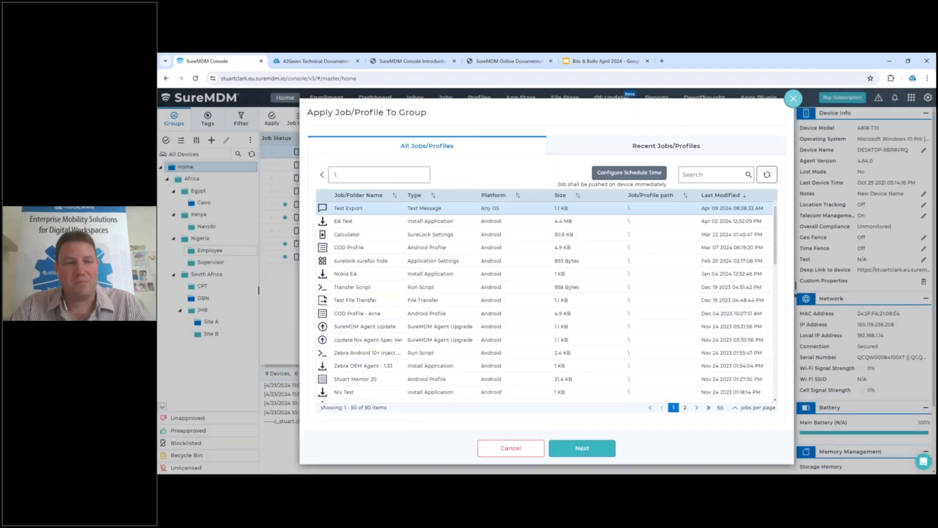
pyautogui.click(793, 99)
# Open the Home group's properties and review its device maintenance window settings
pyautogui.rightClick(186, 167)
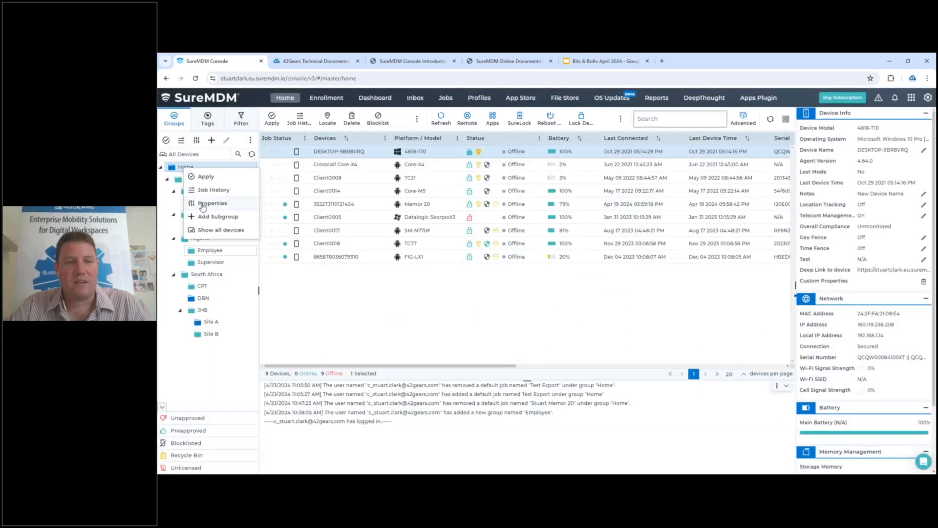
pyautogui.click(221, 203)
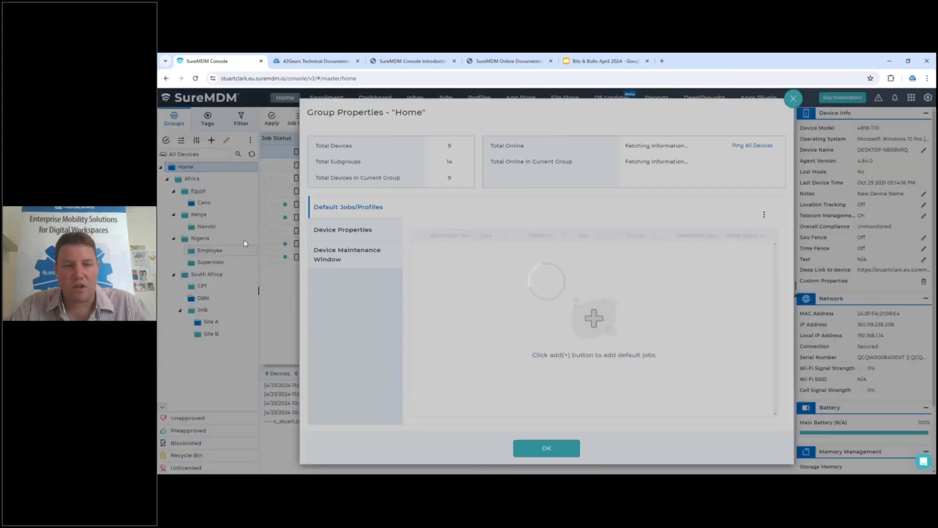
pyautogui.click(329, 262)
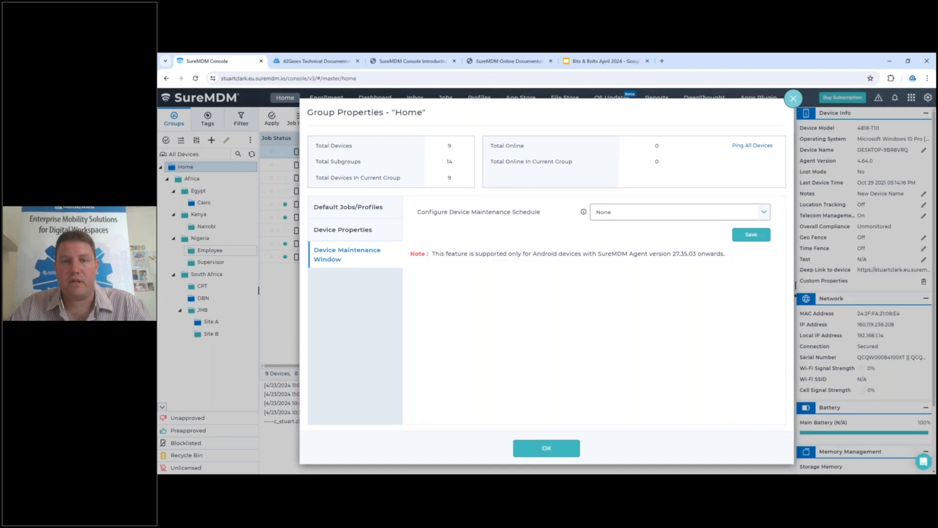
# Try scheduling a device job with Schedule Within Maintenance Window (Only Android), closing the job list without applying anything
pyautogui.click(446, 97)
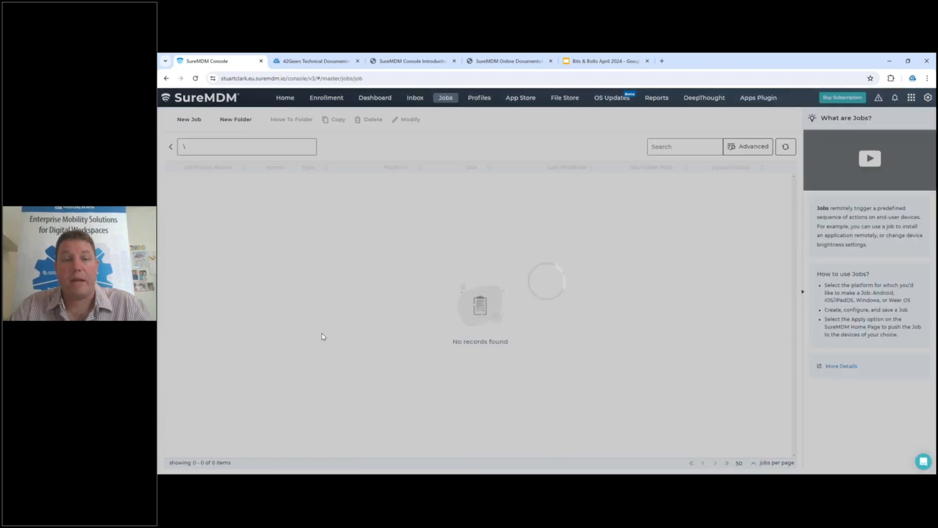
pyautogui.click(285, 100)
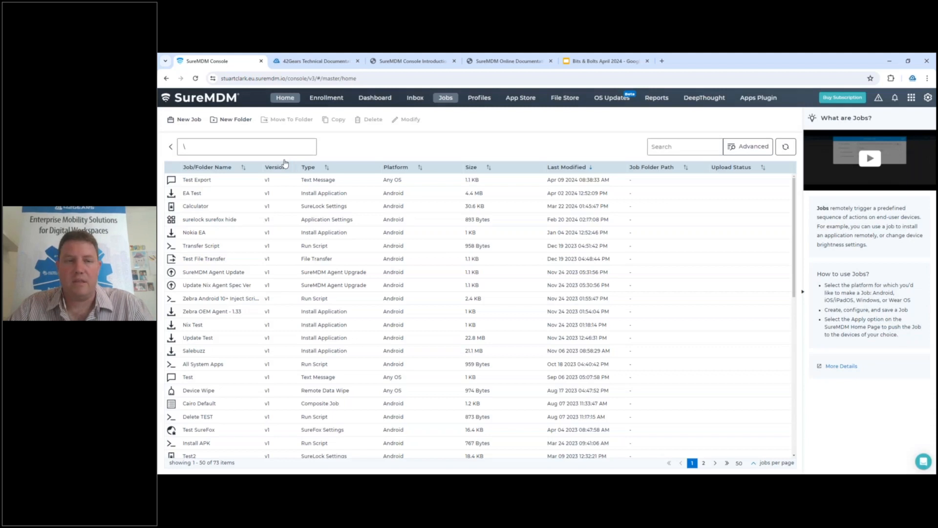
pyautogui.click(272, 118)
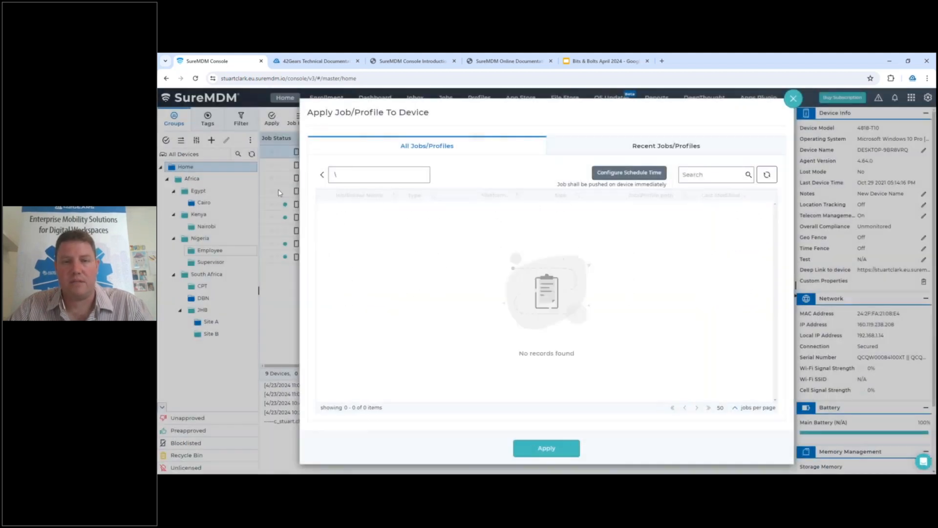
pyautogui.click(629, 179)
pyautogui.click(428, 322)
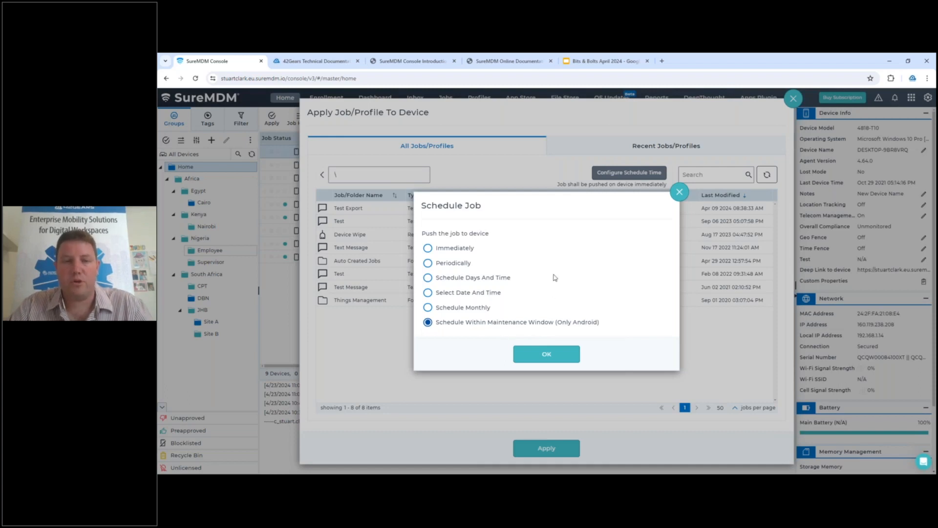
pyautogui.click(679, 193)
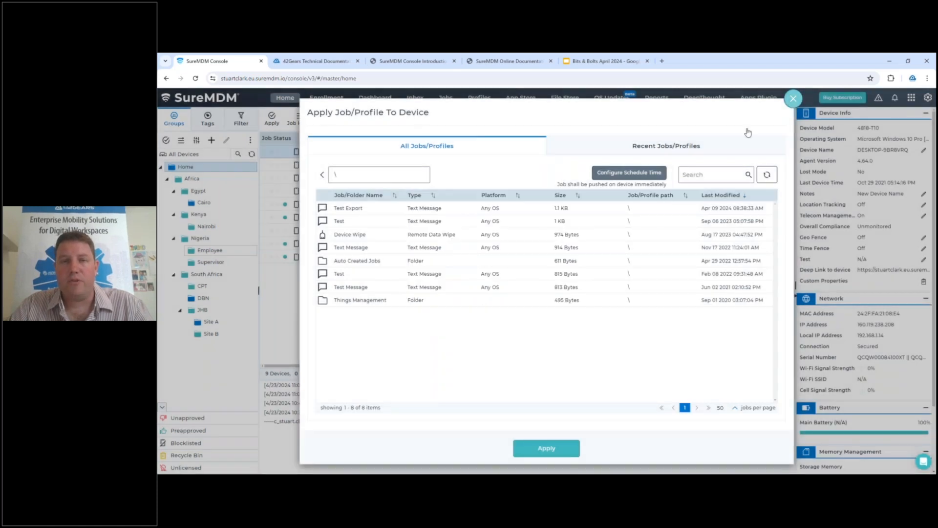
pyautogui.click(793, 99)
# Switch to the Bits & Bolts April 2024 presentation in Google Slides and present the "Missed previous Bits & Bolts?" slide full screen
pyautogui.click(603, 61)
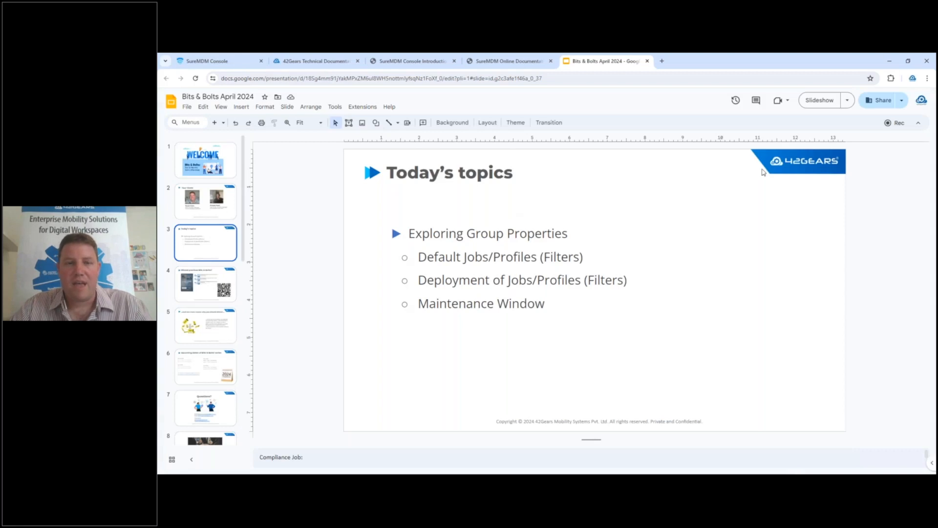
pyautogui.hotkey('ctrl', 'shift', 'F5')
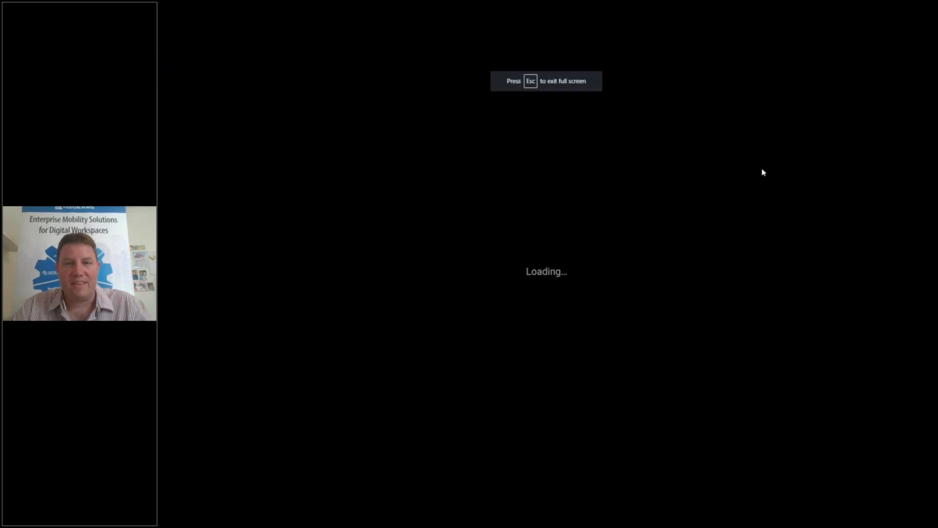
pyautogui.press('Right')
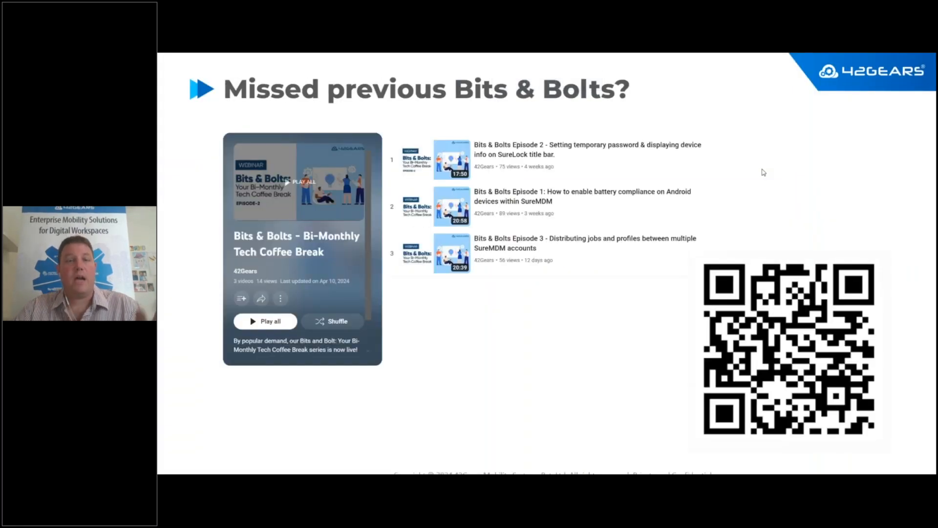